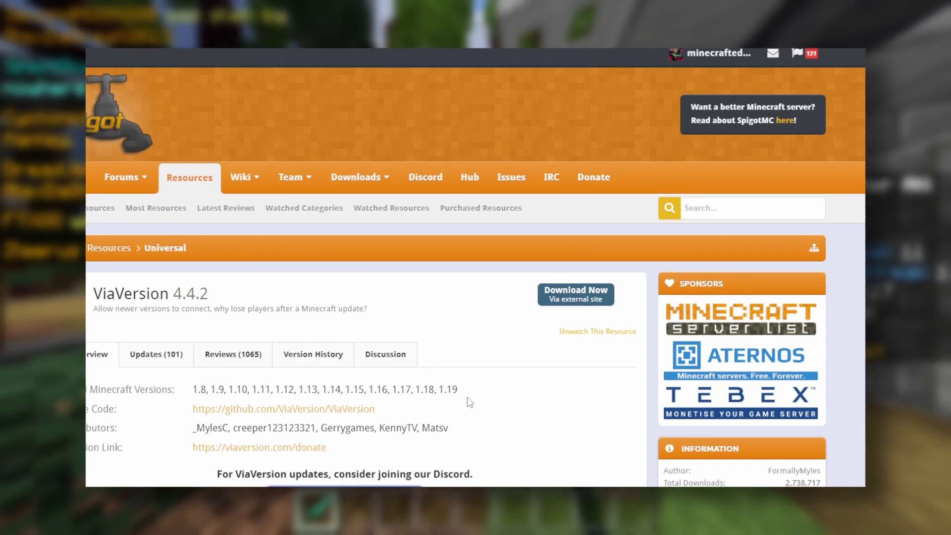
Download the ViaVersion 4.4.2 plugin from its SpigotMC resource page and save the jar file.
{"action": "scroll", "coordinate": [293, 396], "scroll_direction": "down", "scroll_amount": 1}
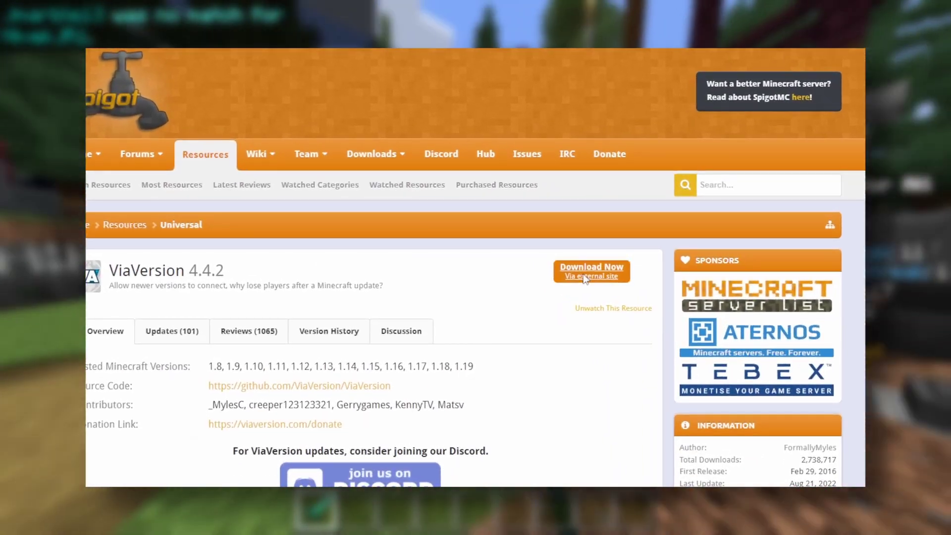
{"action": "left_click", "coordinate": [585, 278]}
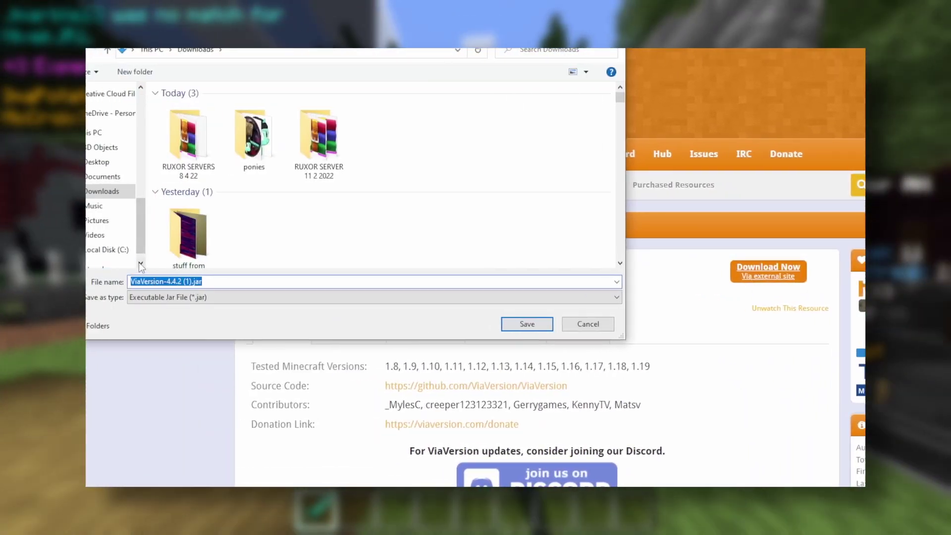
{"action": "left_click", "coordinate": [586, 326]}
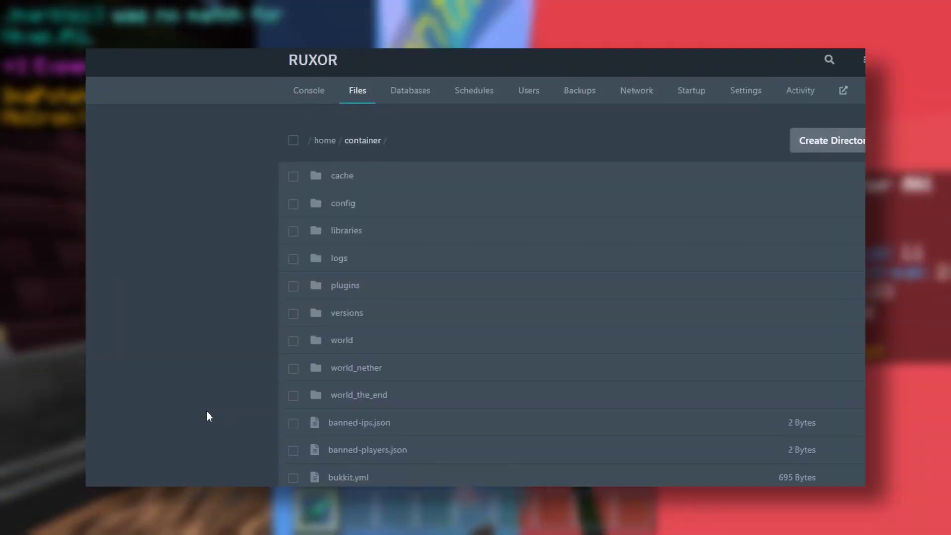
Switch to the Ruxor server panel and upload ViaVersion-4.4.2 (1).jar into the server's plugins folder.
{"action": "scroll", "coordinate": [207, 412], "scroll_direction": "down", "scroll_amount": 1}
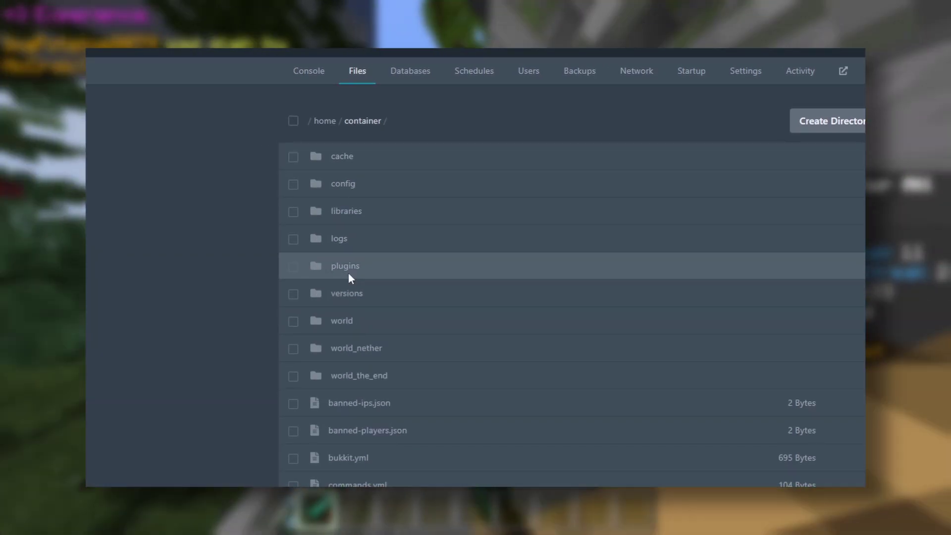
{"action": "left_click", "coordinate": [348, 270]}
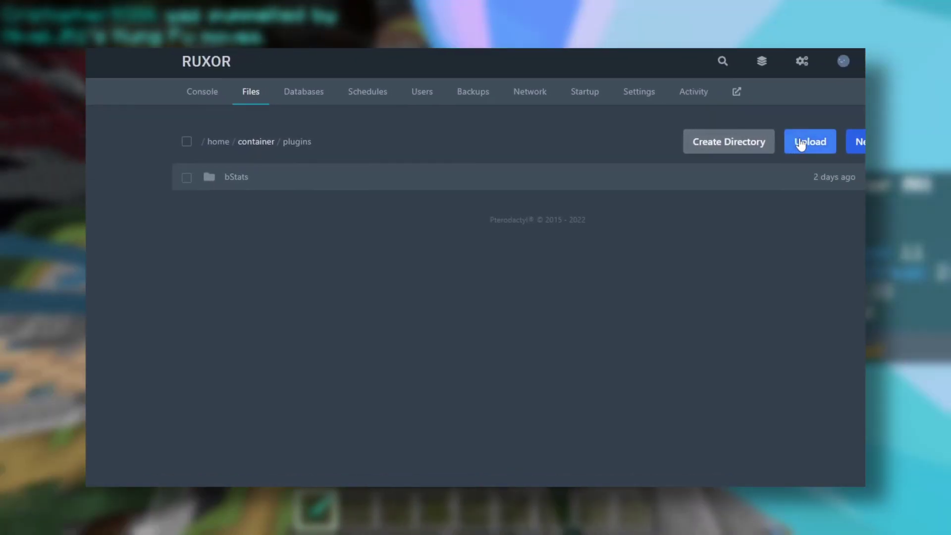
{"action": "left_click", "coordinate": [775, 140]}
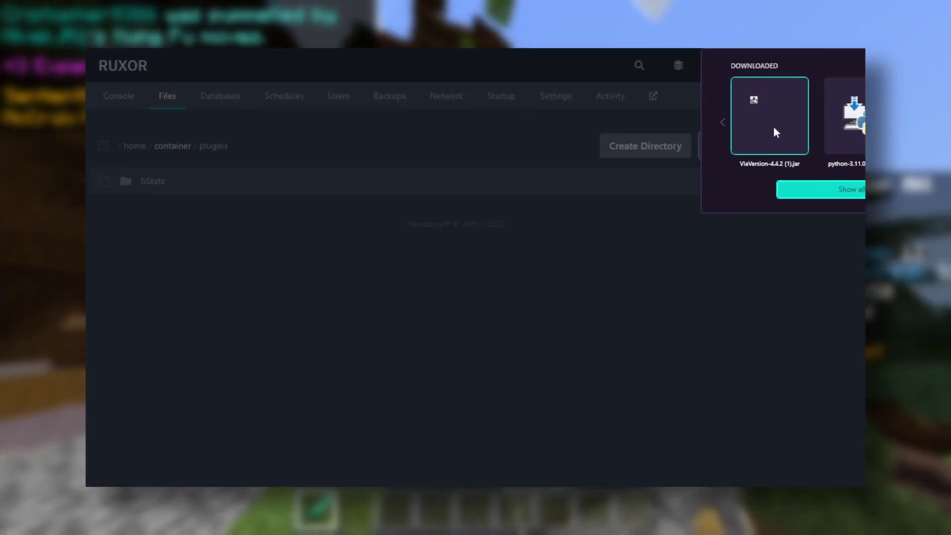
{"action": "left_click", "coordinate": [817, 122]}
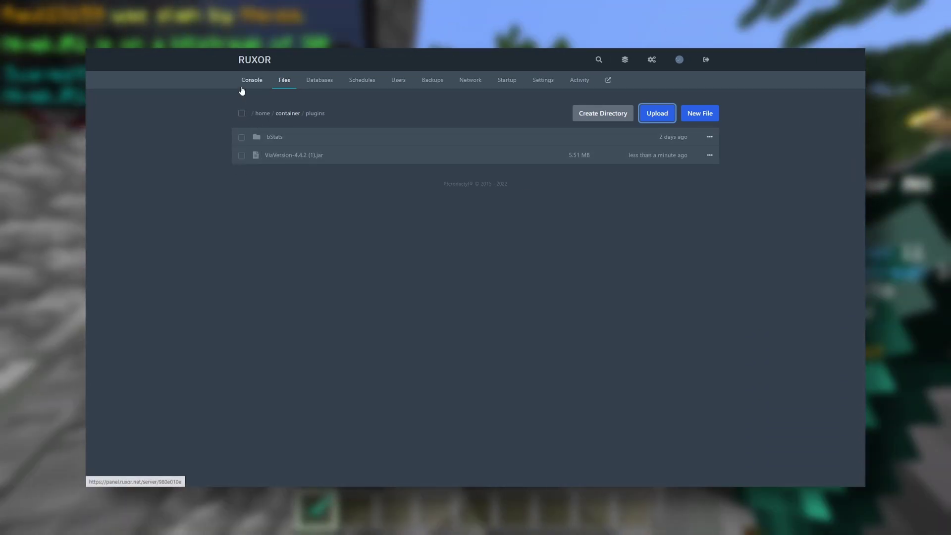
Start the Minecraft server from its console and list the loaded plugins with the commands pl and plugins.
{"action": "left_click", "coordinate": [248, 82]}
{"action": "left_click", "coordinate": [612, 124]}
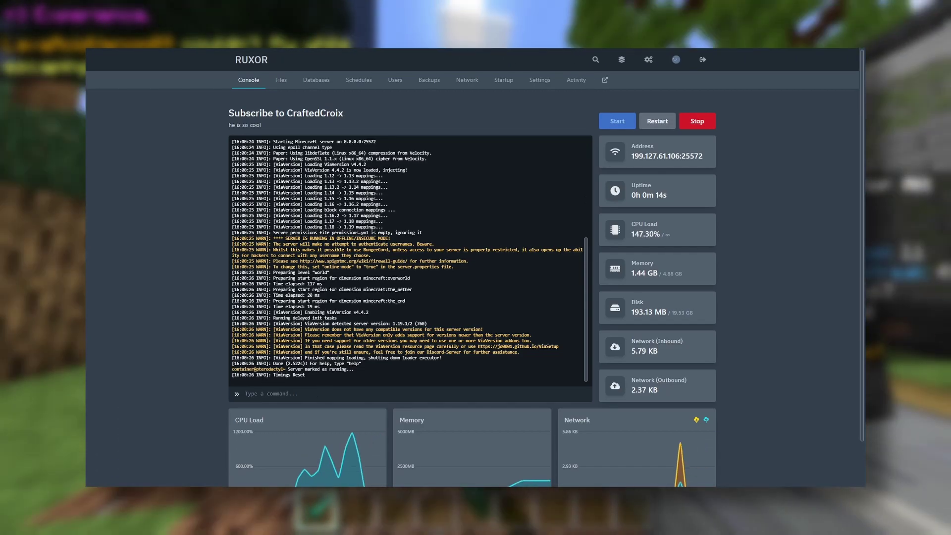
{"action": "left_click", "coordinate": [339, 395]}
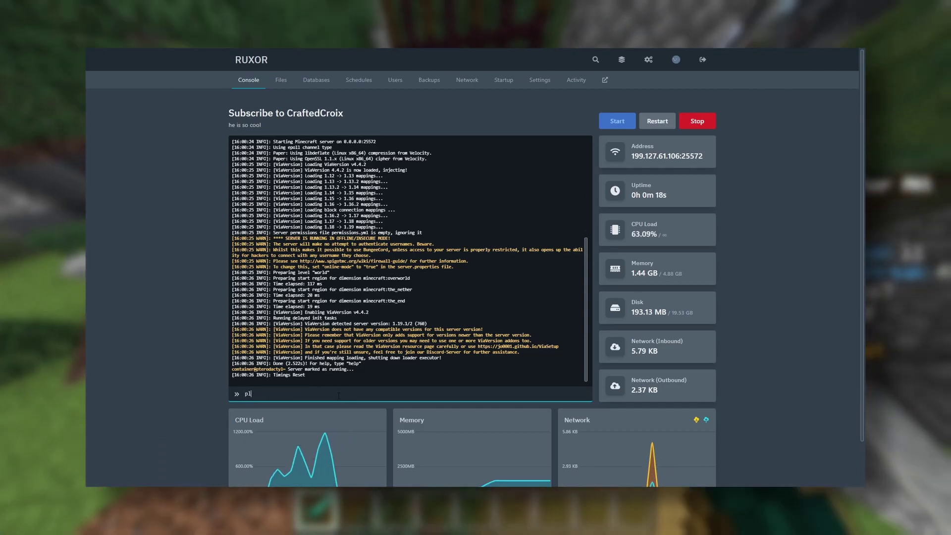
{"action": "type", "text": "pl"}
{"action": "key", "text": "Return"}
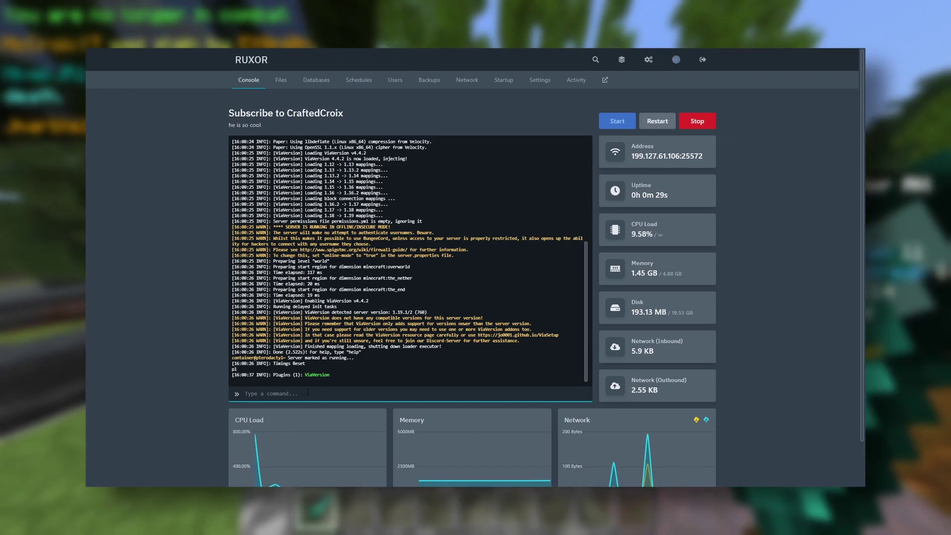
{"action": "type", "text": "plugins"}
{"action": "key", "text": "Return"}
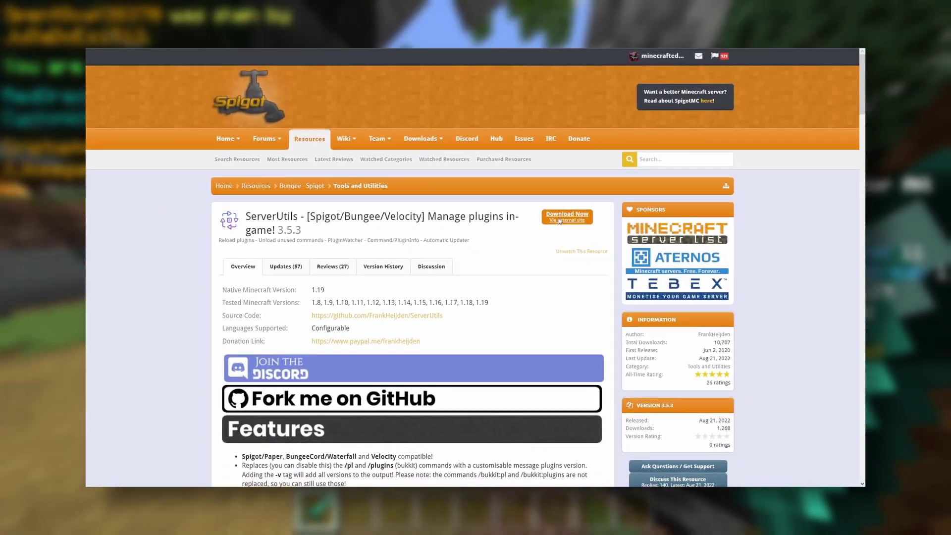
Download the Spigot build of ServerUtils 3.5.3 and upload its jar into the server's plugins folder in the Ruxor panel.
{"action": "left_click", "coordinate": [634, 307]}
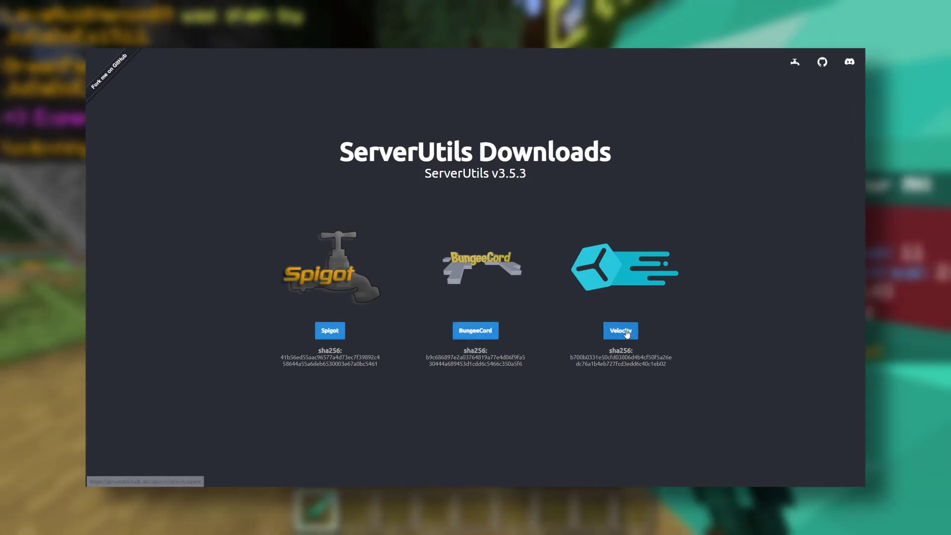
{"action": "left_click", "coordinate": [330, 331]}
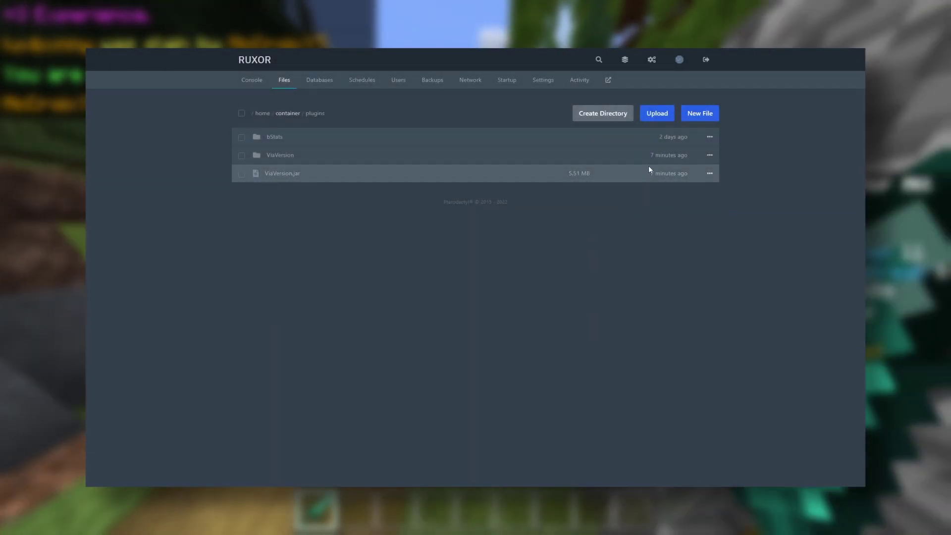
{"action": "left_click", "coordinate": [664, 116]}
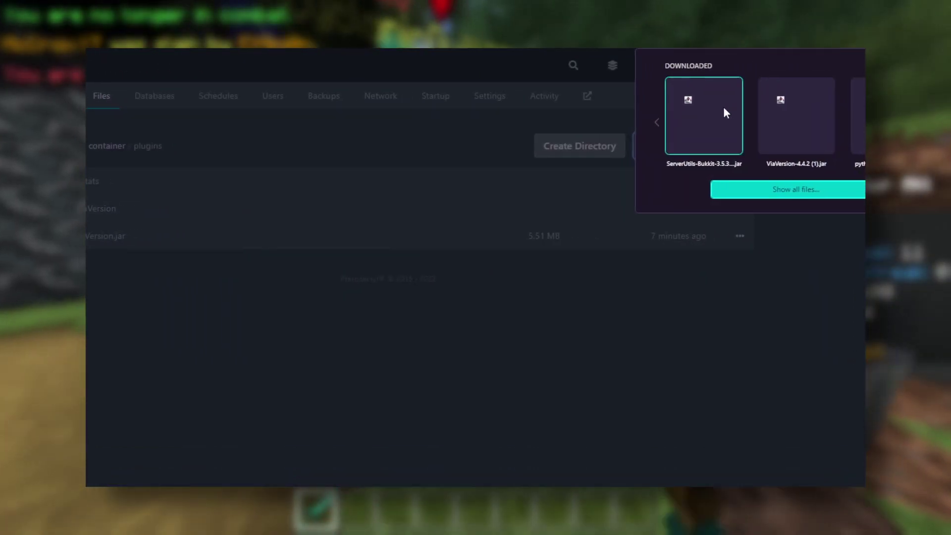
{"action": "left_click", "coordinate": [827, 113]}
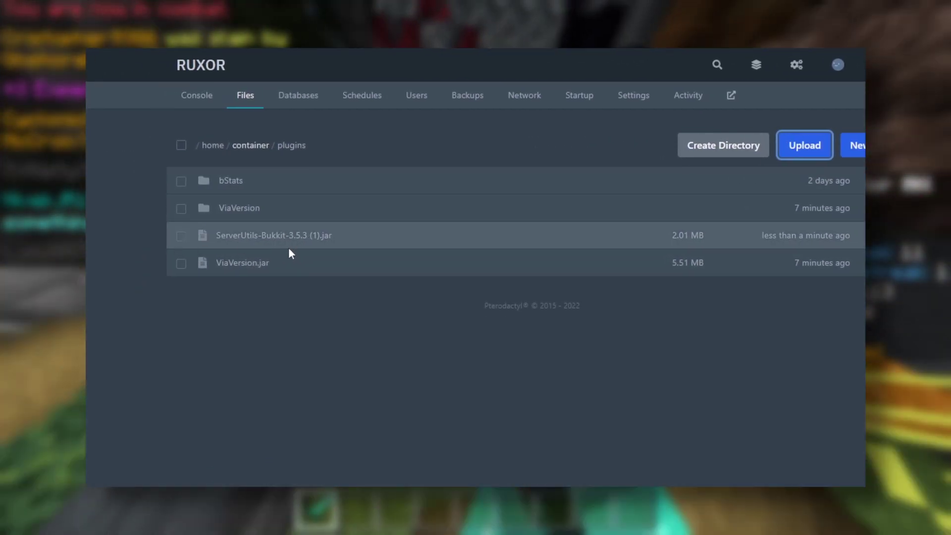
Start the server with ServerUtils added and run pl in the console to check the plugin list.
{"action": "left_click", "coordinate": [198, 96]}
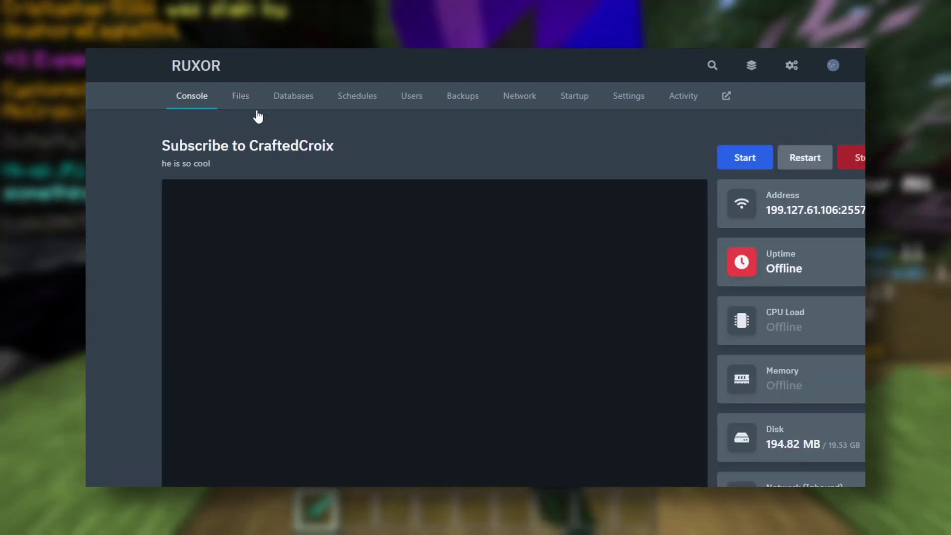
{"action": "left_click", "coordinate": [738, 159]}
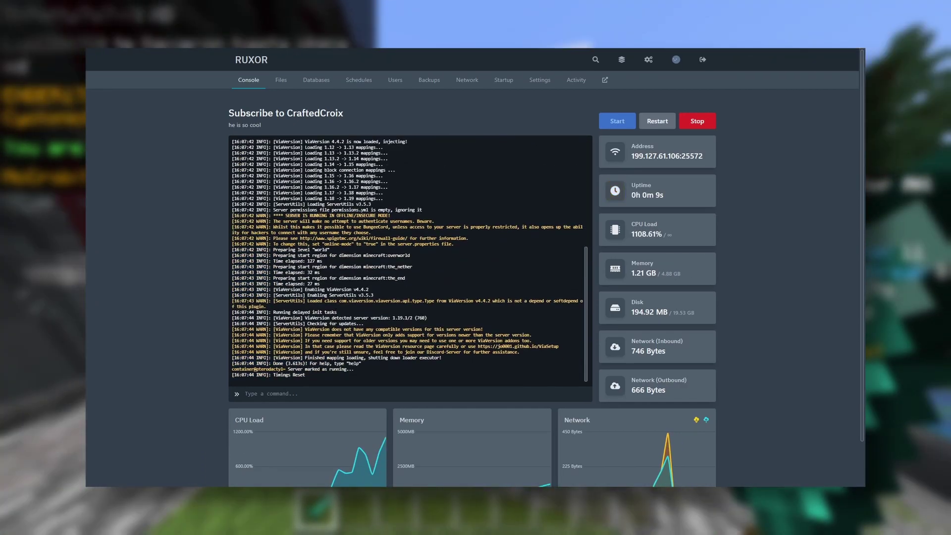
{"action": "left_click", "coordinate": [315, 395]}
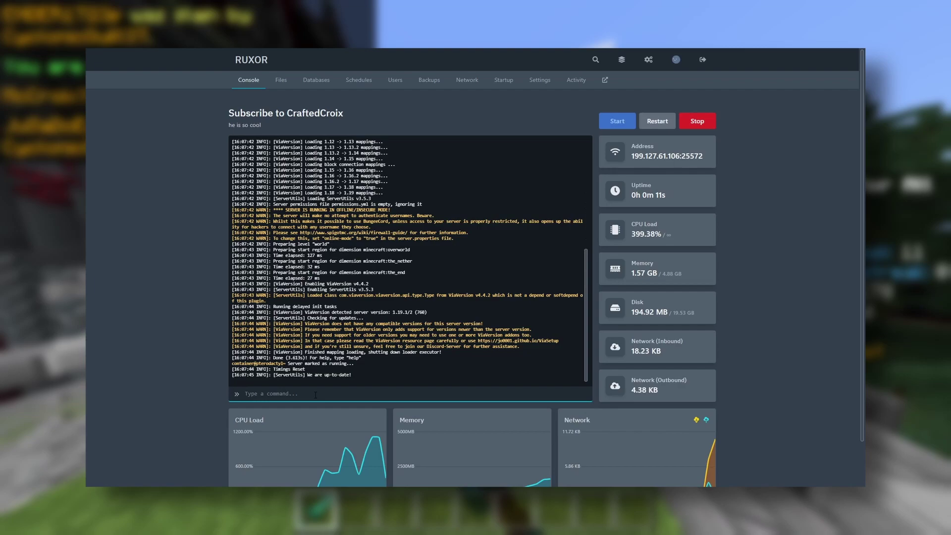
{"action": "type", "text": "pl"}
{"action": "key", "text": "Return"}
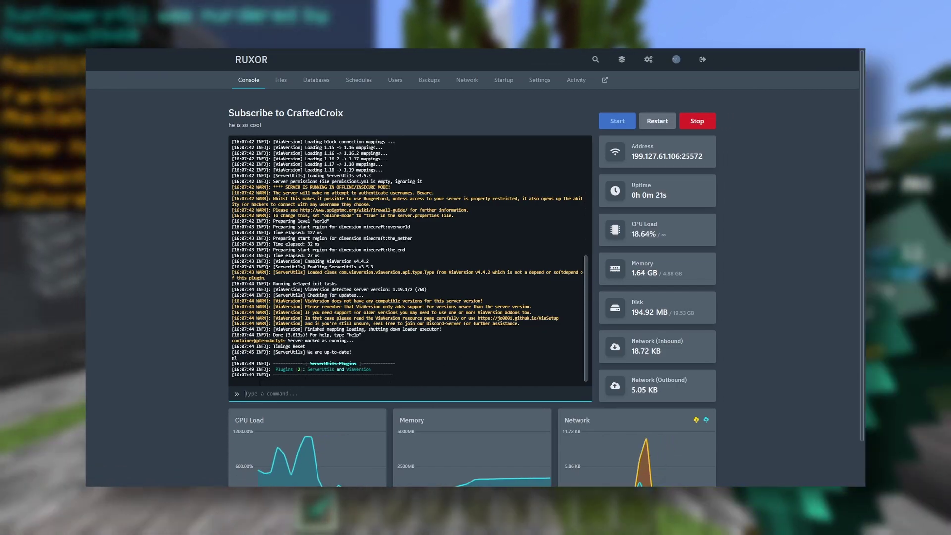
Show the ServerUtils command help with su, and restart the ServerUtils plugin with su restart.
{"action": "type", "text": "su"}
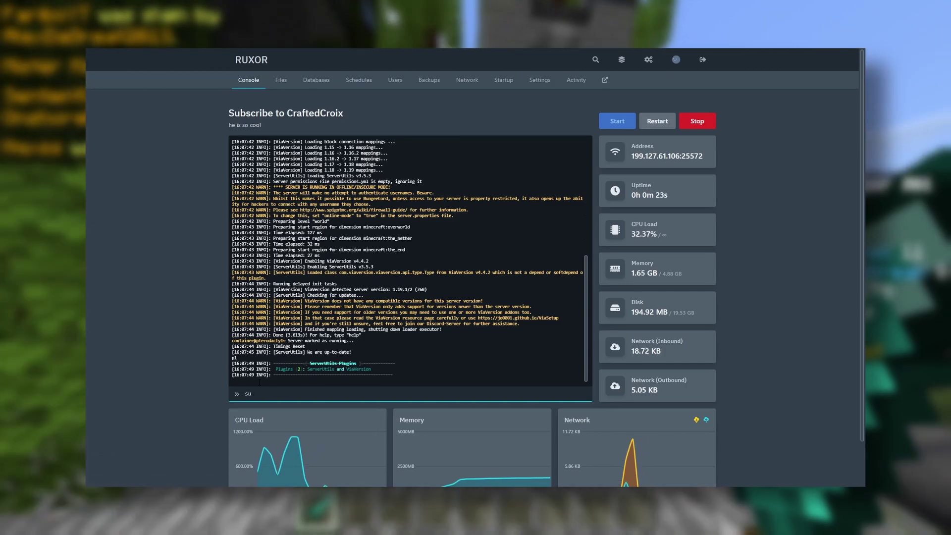
{"action": "key", "text": "Return"}
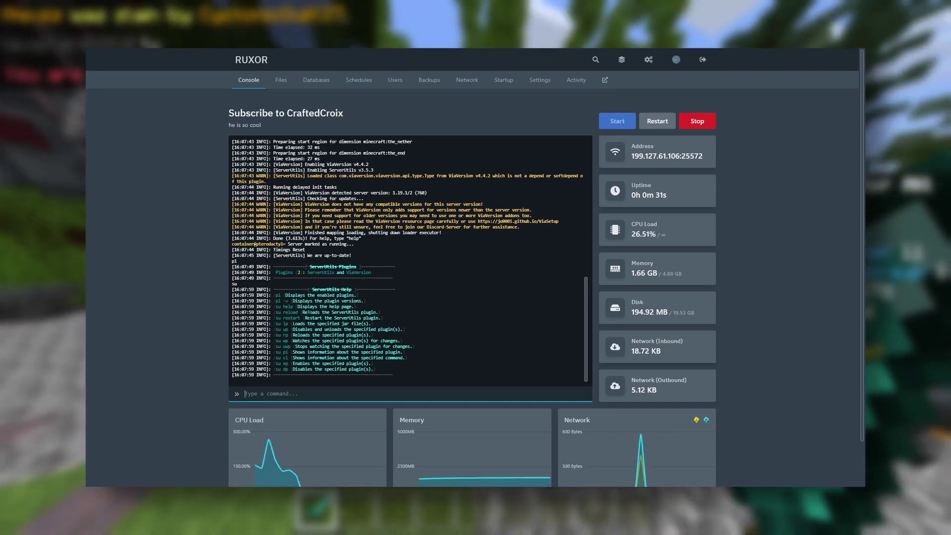
{"action": "type", "text": "su restart"}
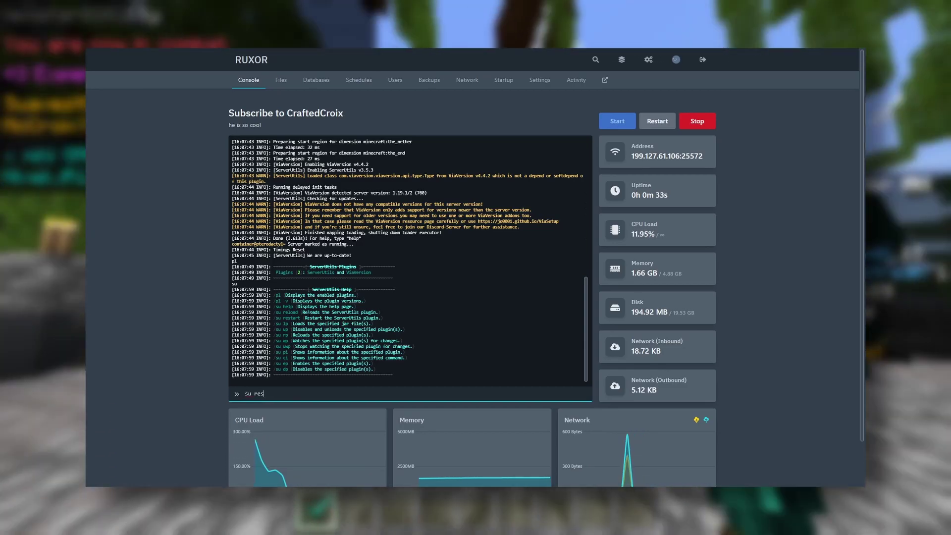
{"action": "key", "text": "Return"}
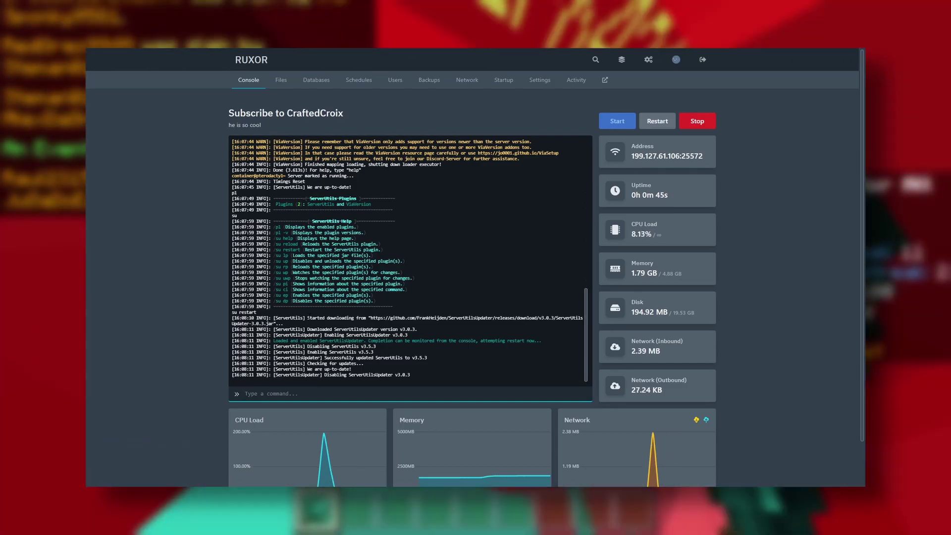
Reload only the ViaVersion plugin by running su rp ViaVersion in the server console.
{"action": "type", "text": "su"}
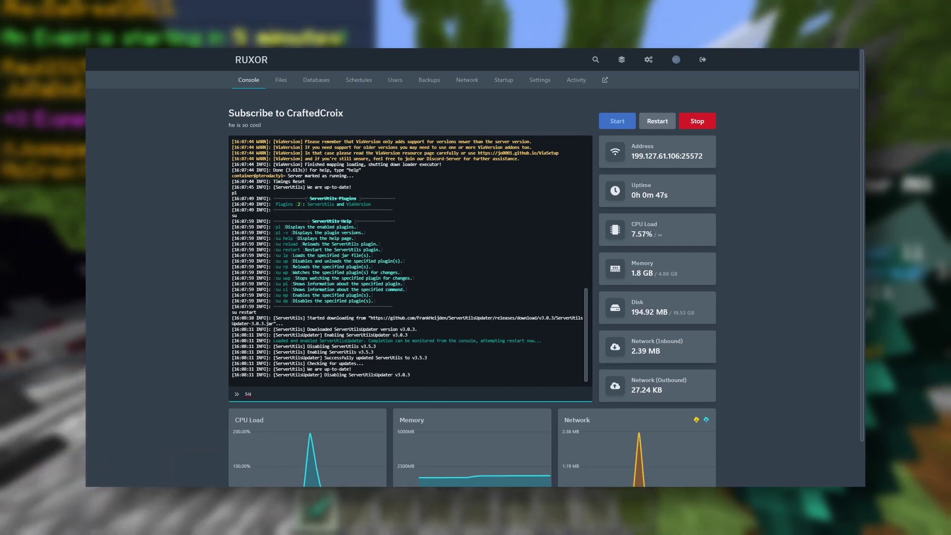
{"action": "type", "text": " rp Vi"}
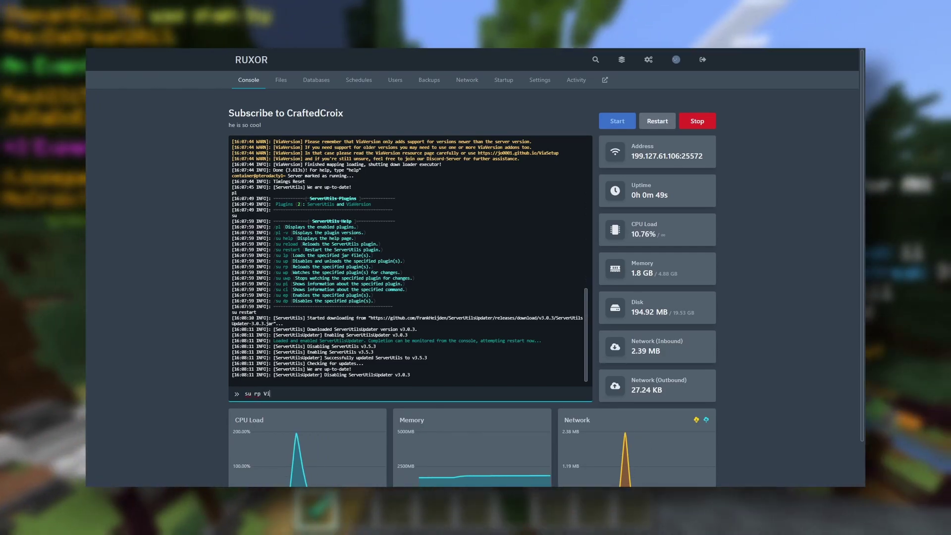
{"action": "type", "text": "aVersio"}
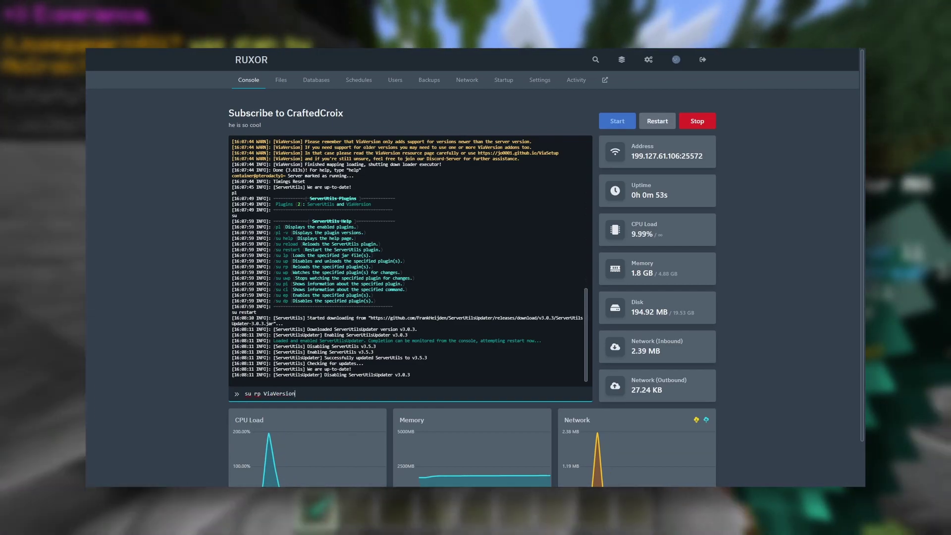
{"action": "type", "text": "n"}
{"action": "key", "text": "Return"}
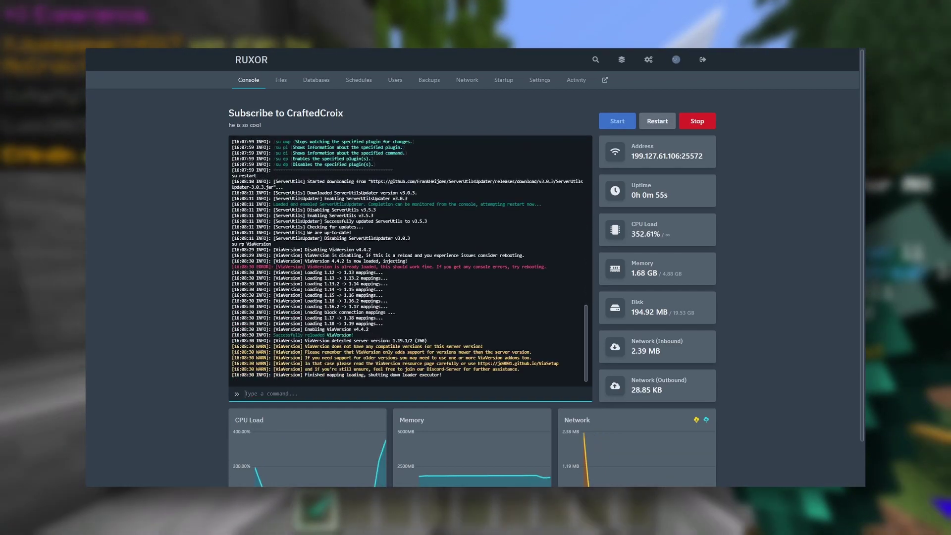